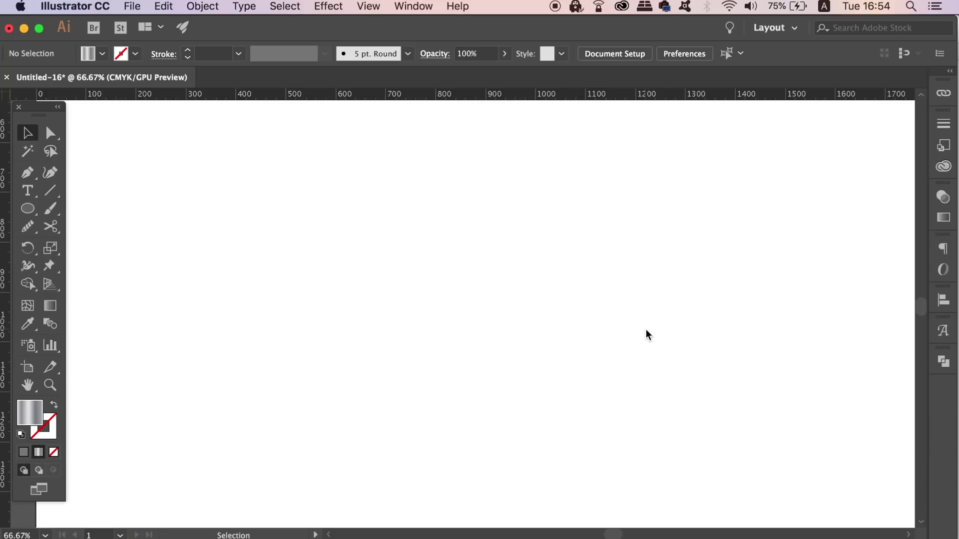
- Draw a wide rectangle across the artboard
key(m)
drag(233, 184, 760, 422)
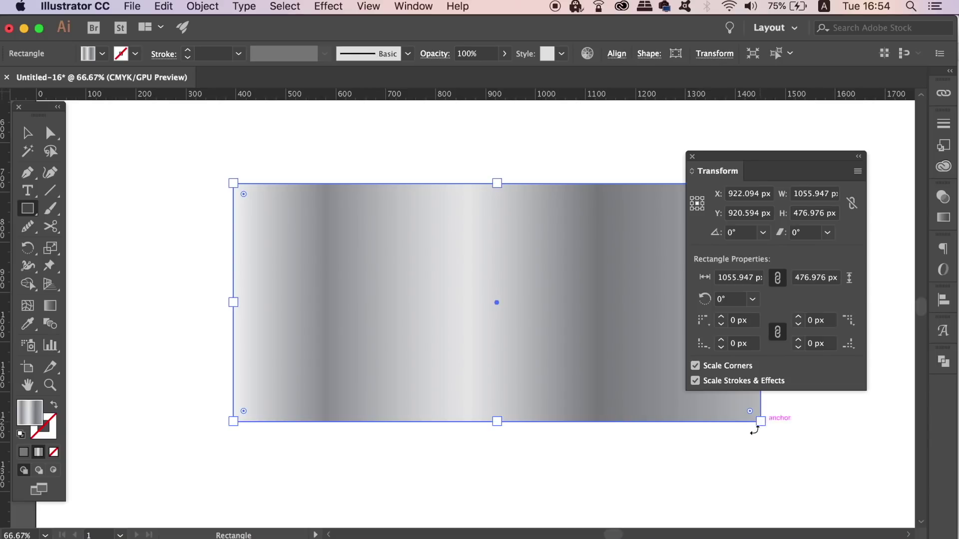
click(693, 156)
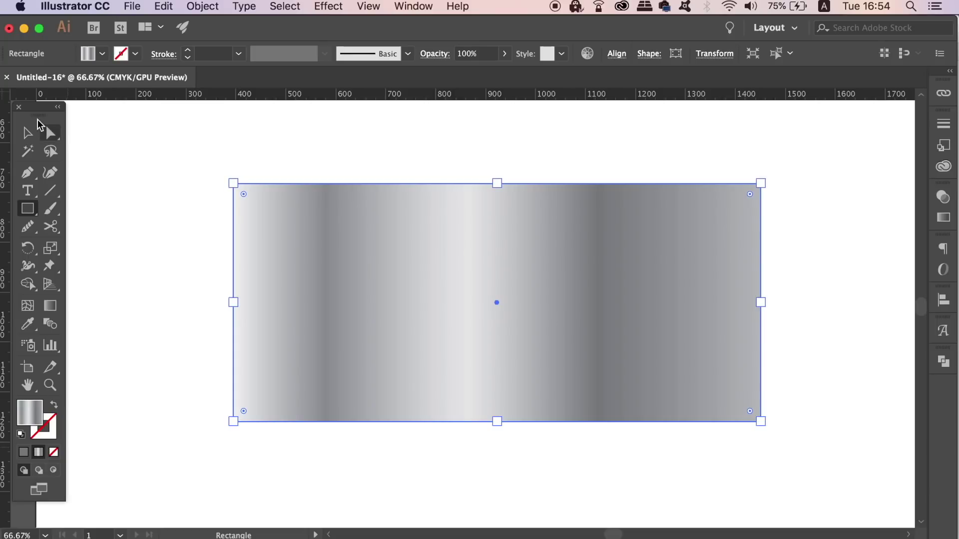
click(28, 133)
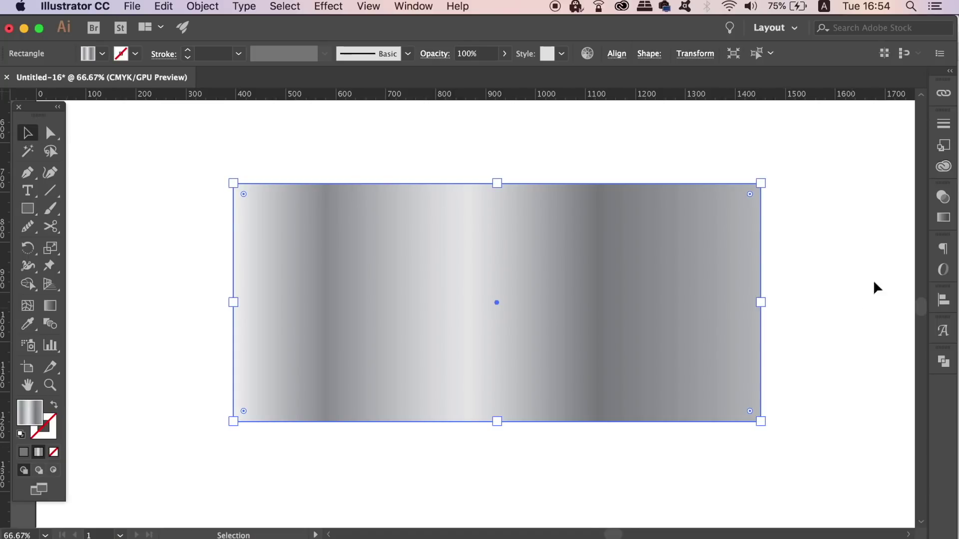
- Give the rectangle a grey metallic gradient, recolouring the middle stop and moving the fourth stop right
click(942, 219)
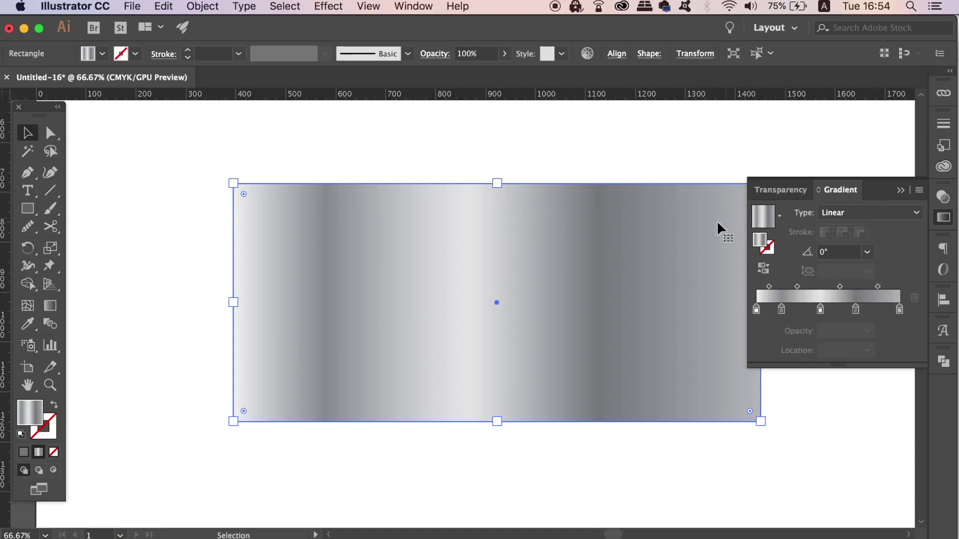
drag(717, 221, 604, 230)
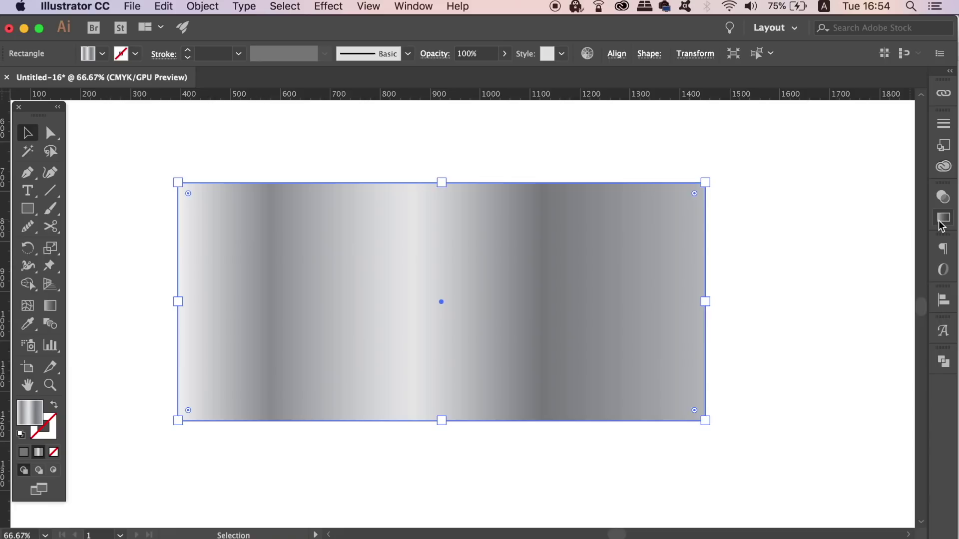
click(943, 218)
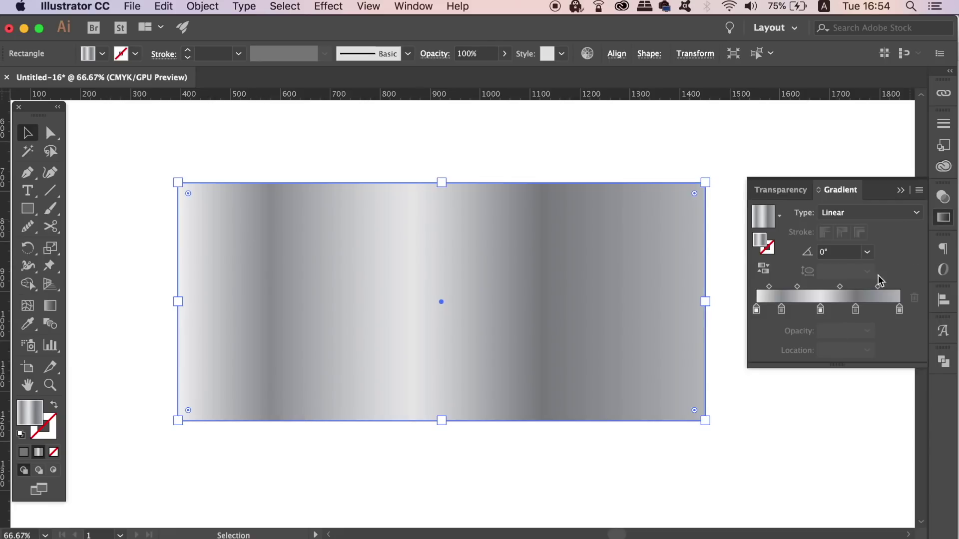
double_click(822, 312)
click(820, 389)
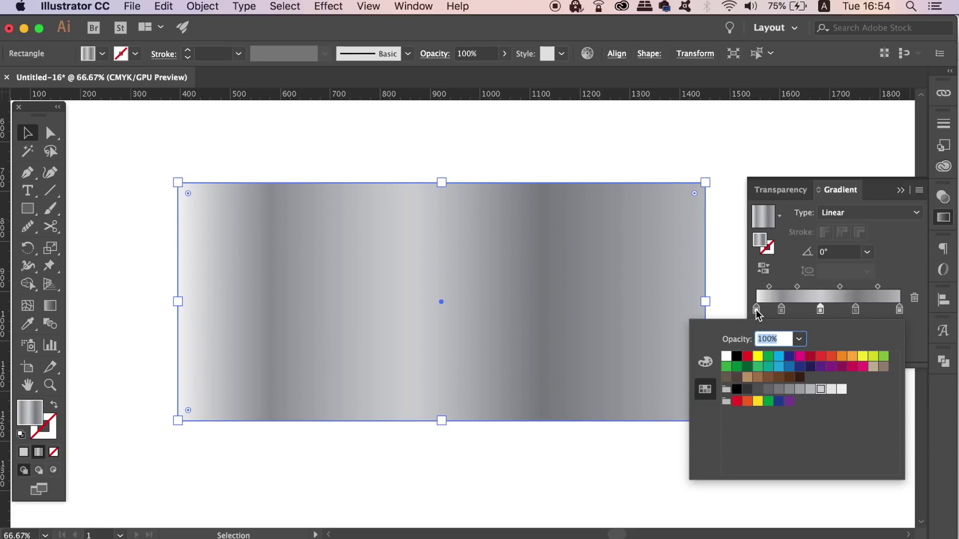
key(Escape)
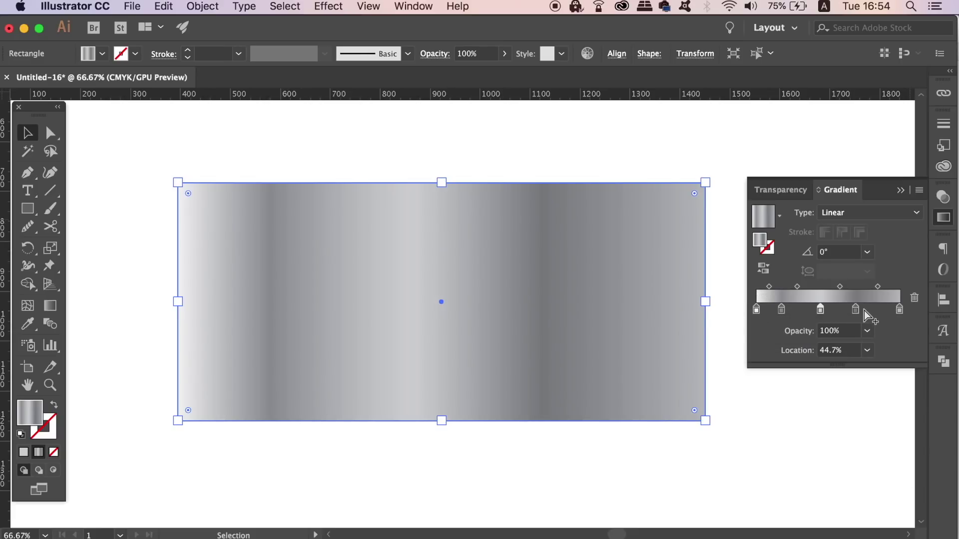
drag(856, 311, 869, 311)
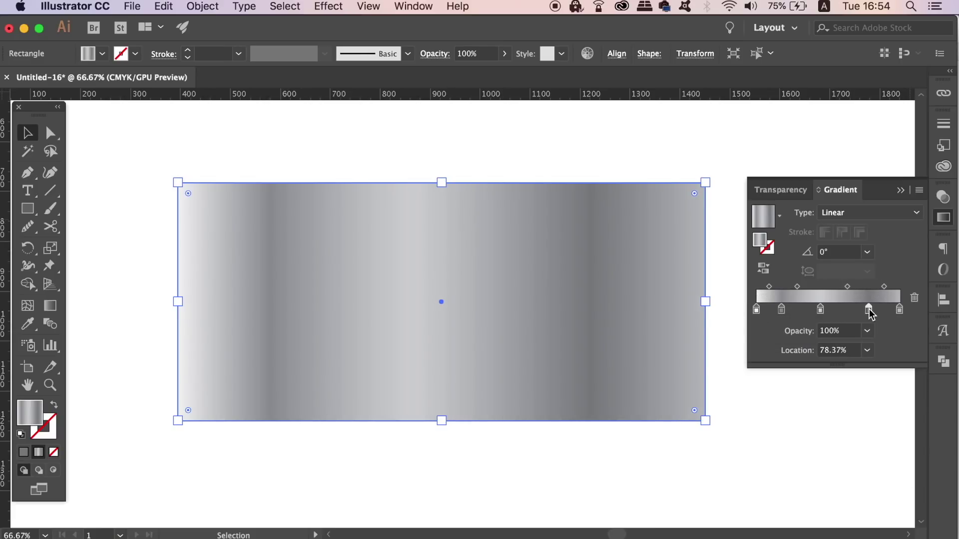
click(625, 143)
click(620, 258)
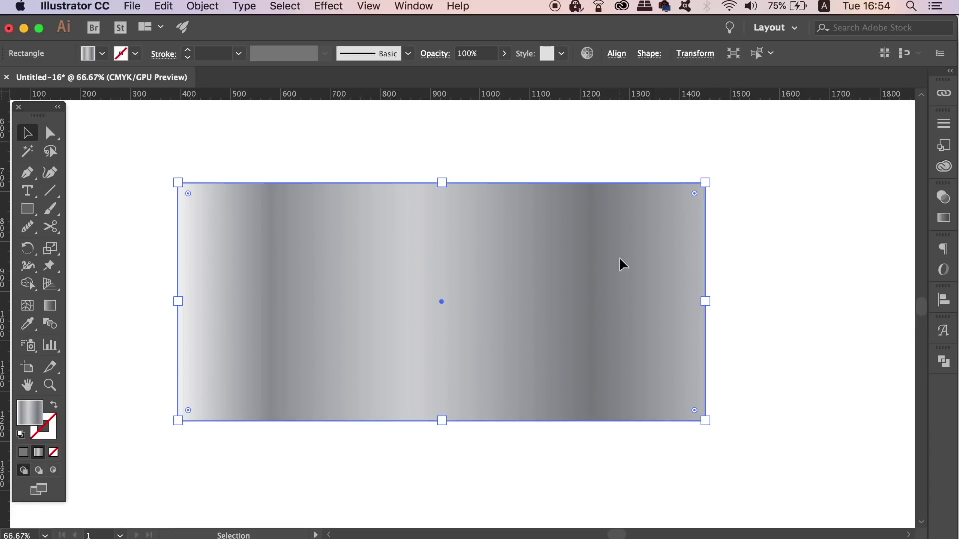
- Open the Effect > Texture > Grain dialog for the rectangle
click(415, 5)
scroll(492, 421, down, 3)
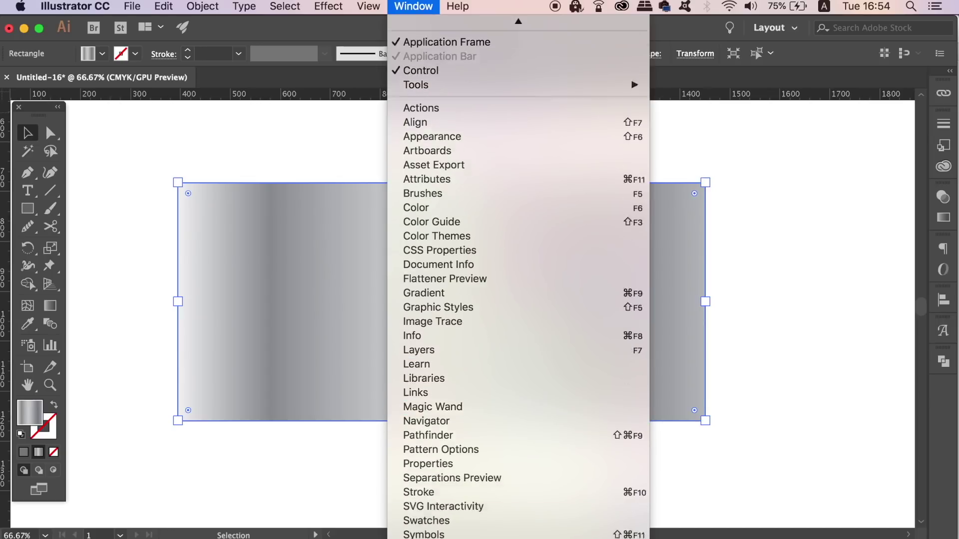
scroll(495, 424, down, 2)
click(329, 6)
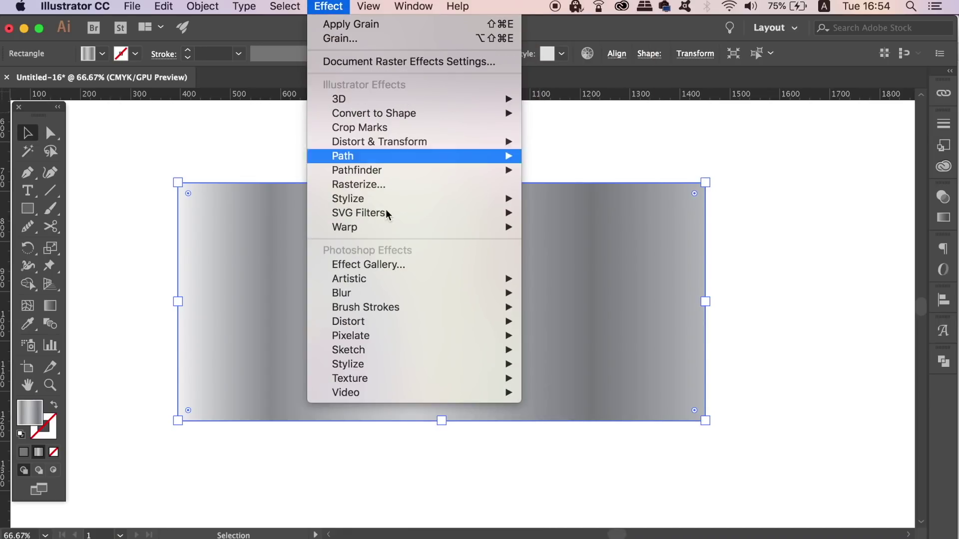
mouse_move(349, 379)
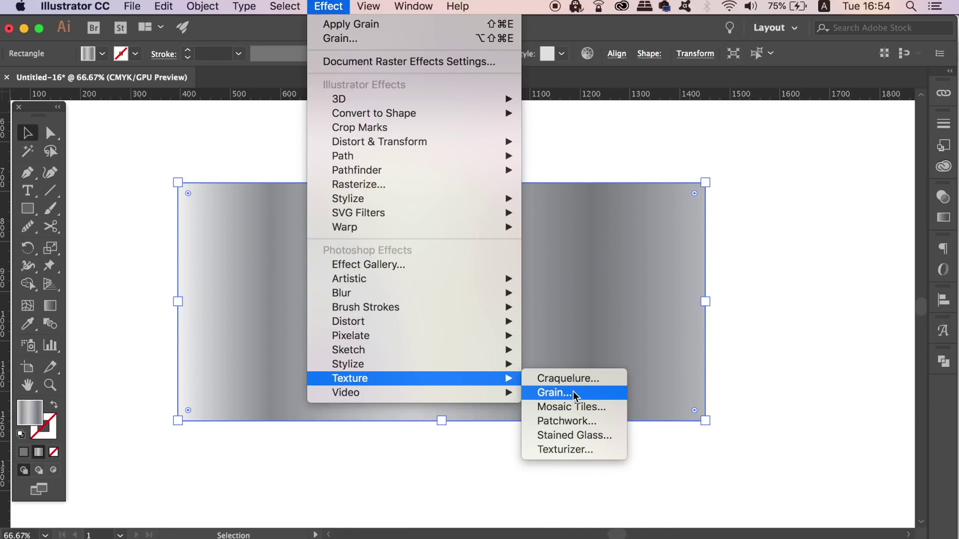
click(574, 391)
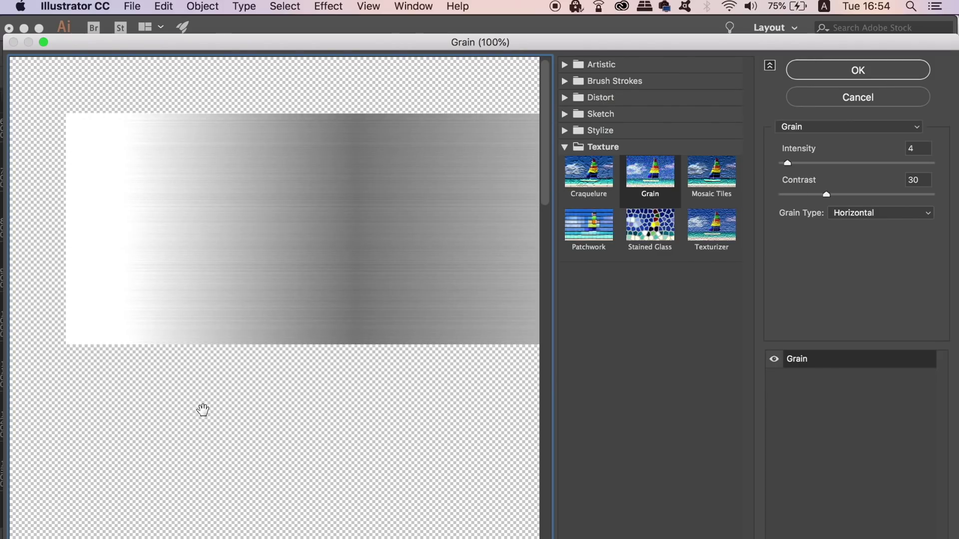
- Apply grain with Contrast 34 and Horizontal grain type
key(super+minus)
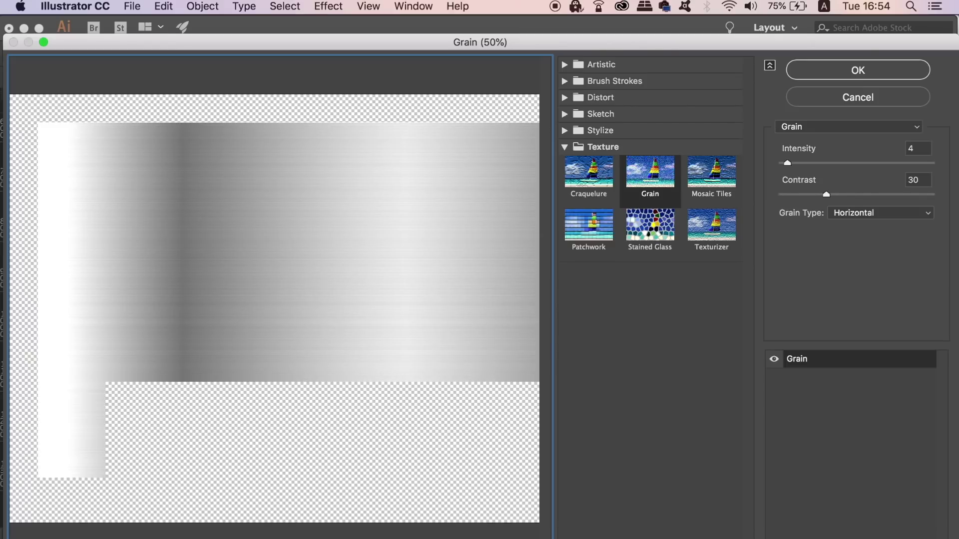
drag(826, 194, 816, 194)
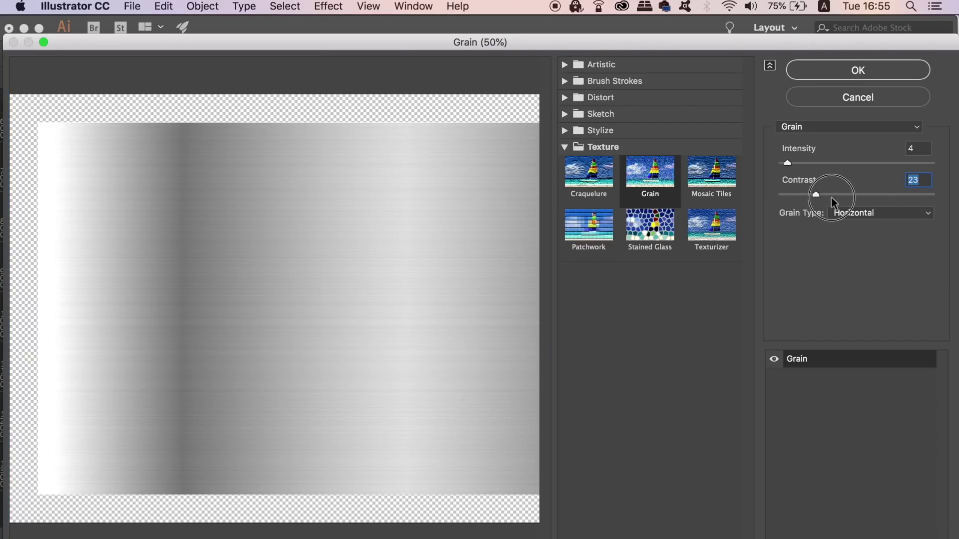
click(831, 195)
click(867, 212)
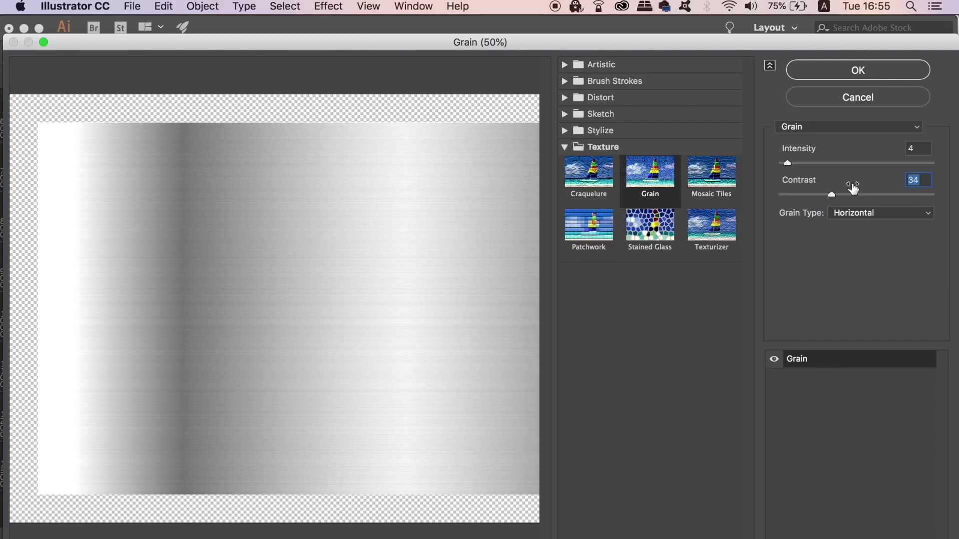
click(865, 213)
click(866, 180)
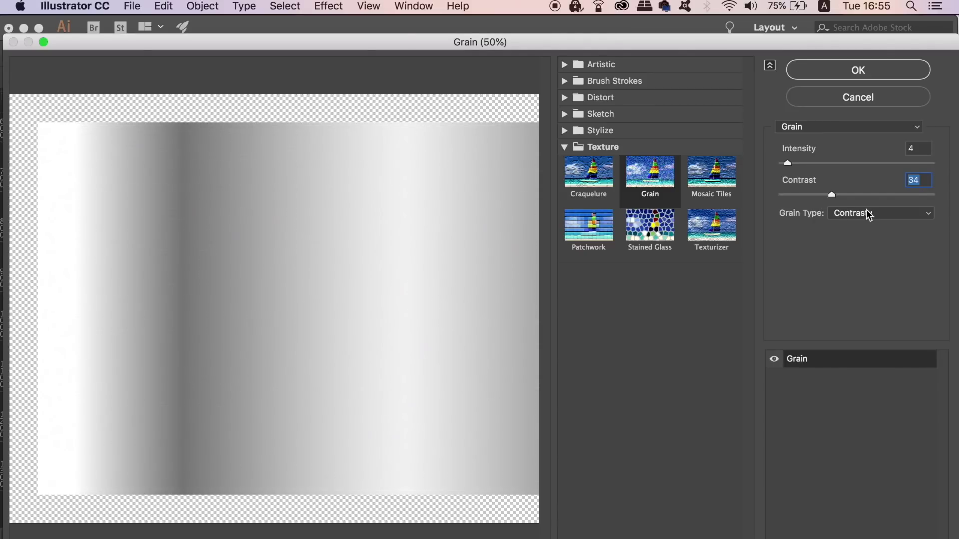
click(868, 214)
click(871, 247)
click(855, 70)
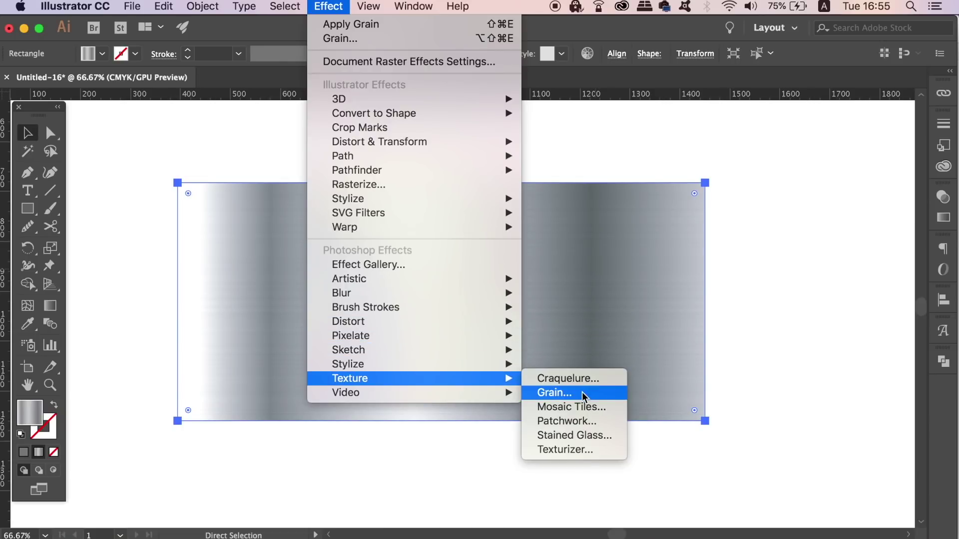
- Add a second Grain effect with Contrasty type, Intensity 14 and Contrast 19
click(580, 394)
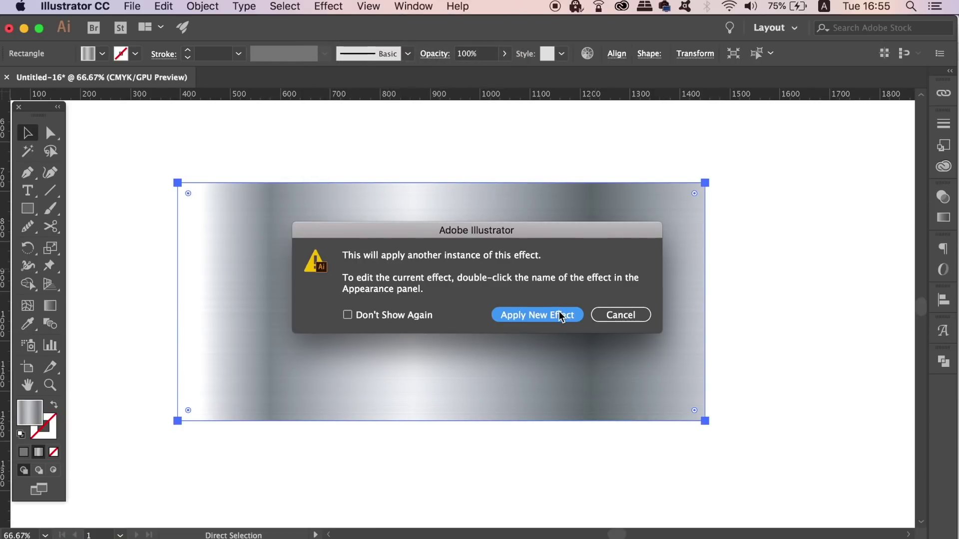
key(Return)
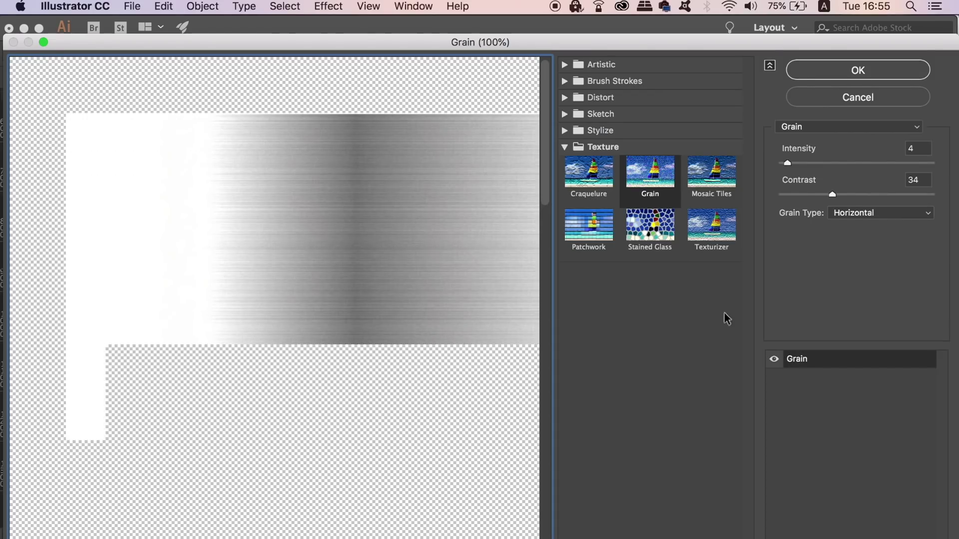
click(871, 214)
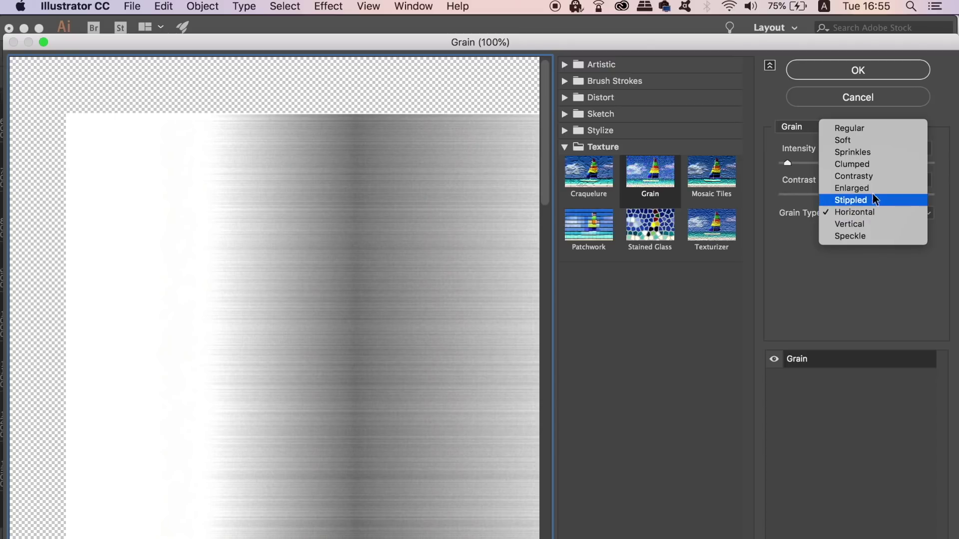
click(874, 177)
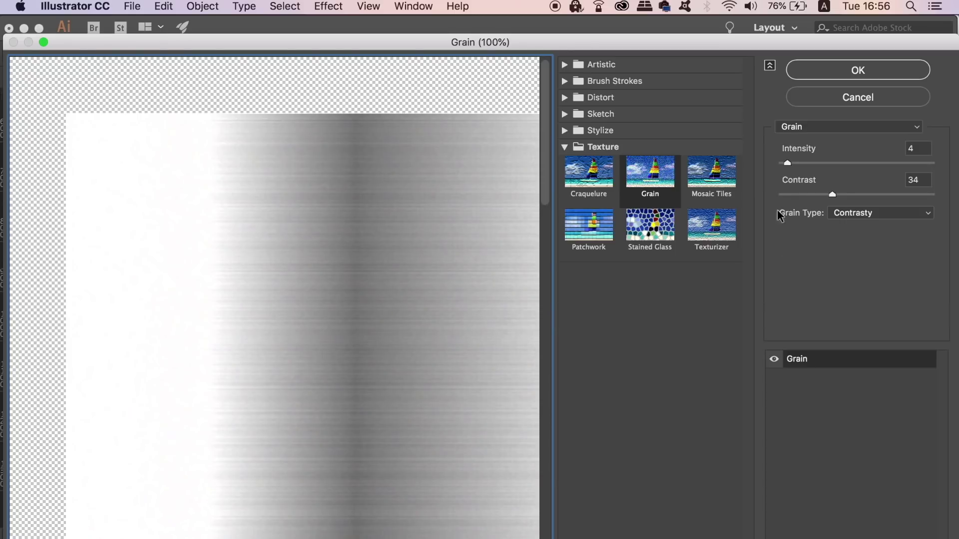
click(810, 164)
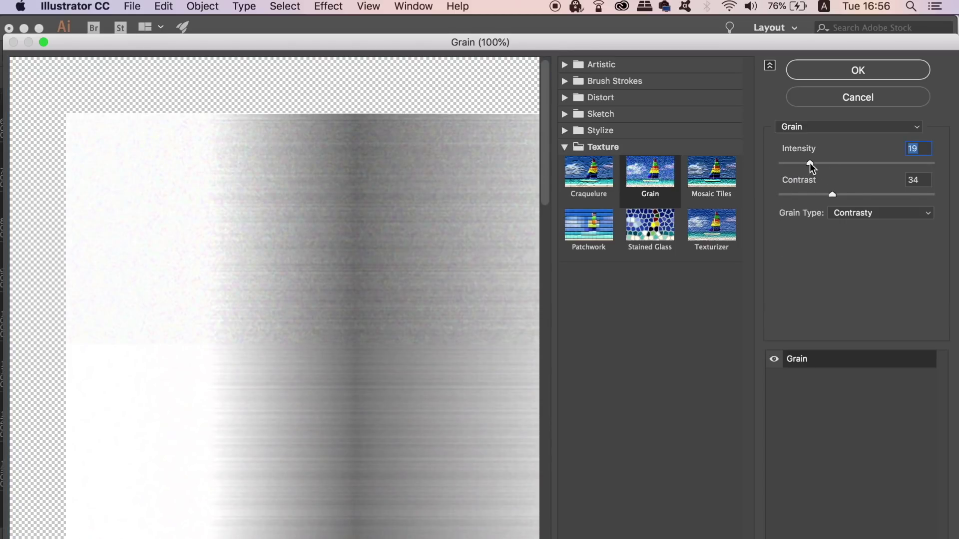
mouse_move(832, 194)
mouse_down()
mouse_move(849, 194)
mouse_move(810, 193)
mouse_up()
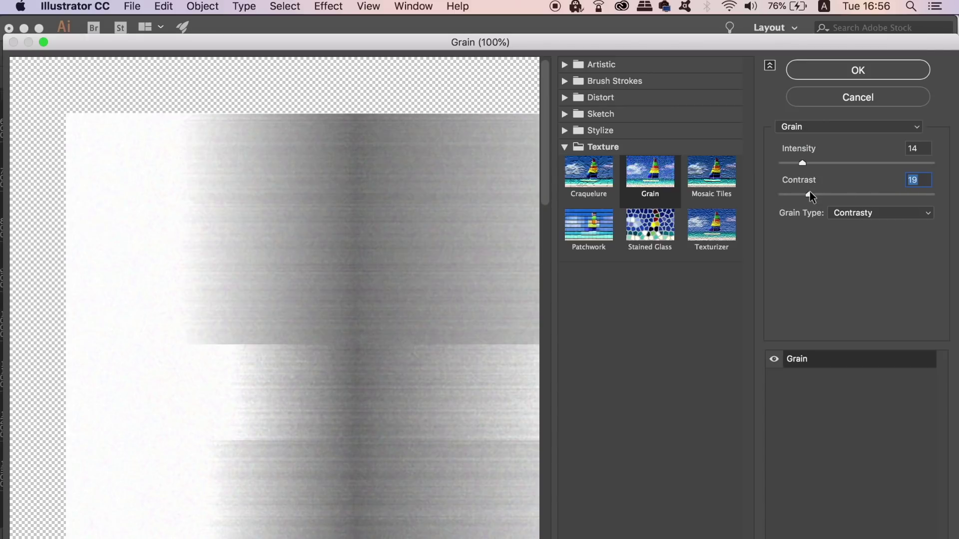
click(833, 75)
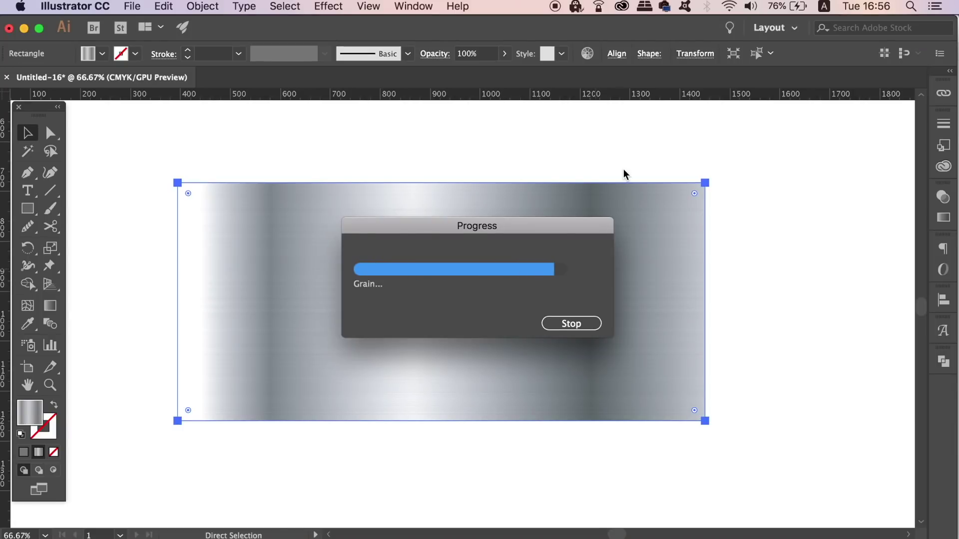
click(816, 180)
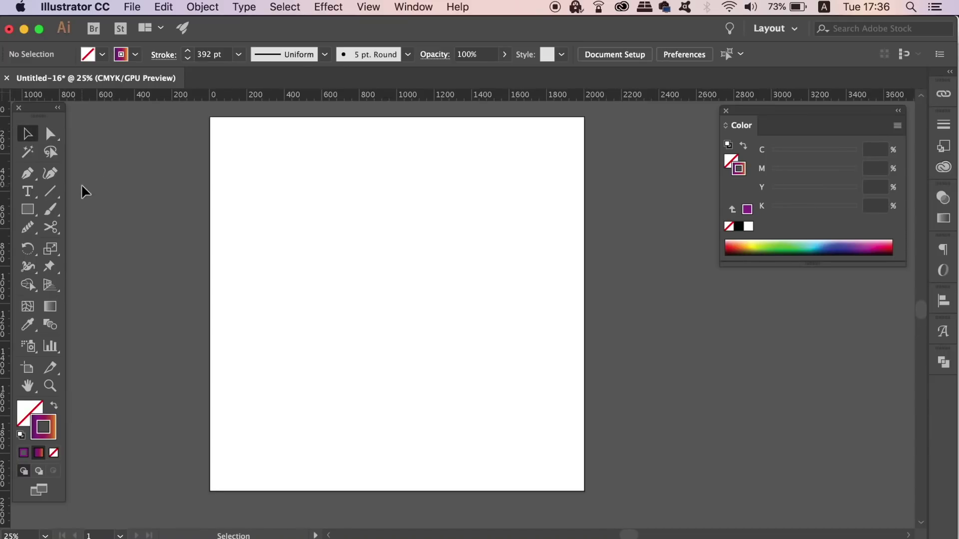
- Draw a square and apply the gradient along its stroke
key(m)
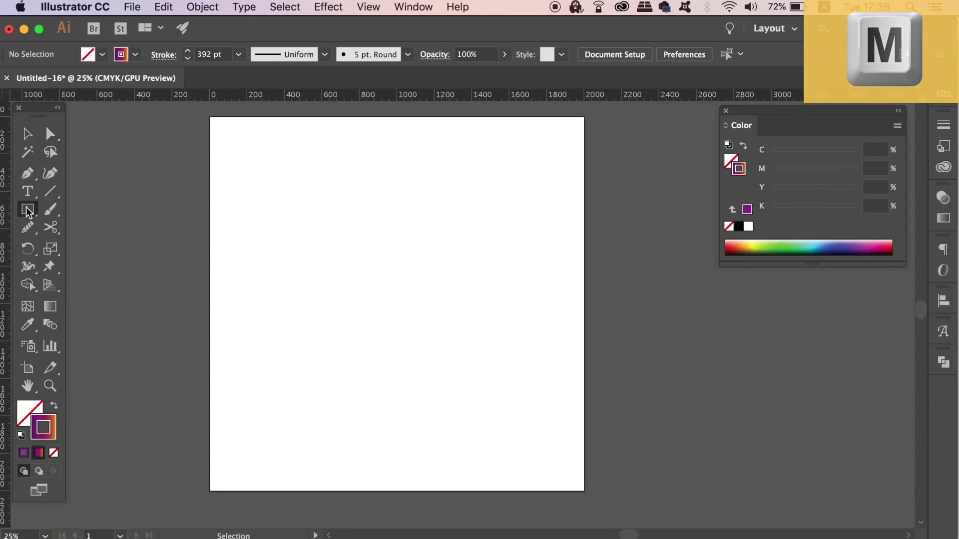
mouse_move(27, 209)
mouse_down()
mouse_move(115, 198)
mouse_move(111, 208)
mouse_up()
mouse_move(297, 180)
mouse_down()
mouse_move(521, 354)
mouse_move(499, 336)
mouse_up()
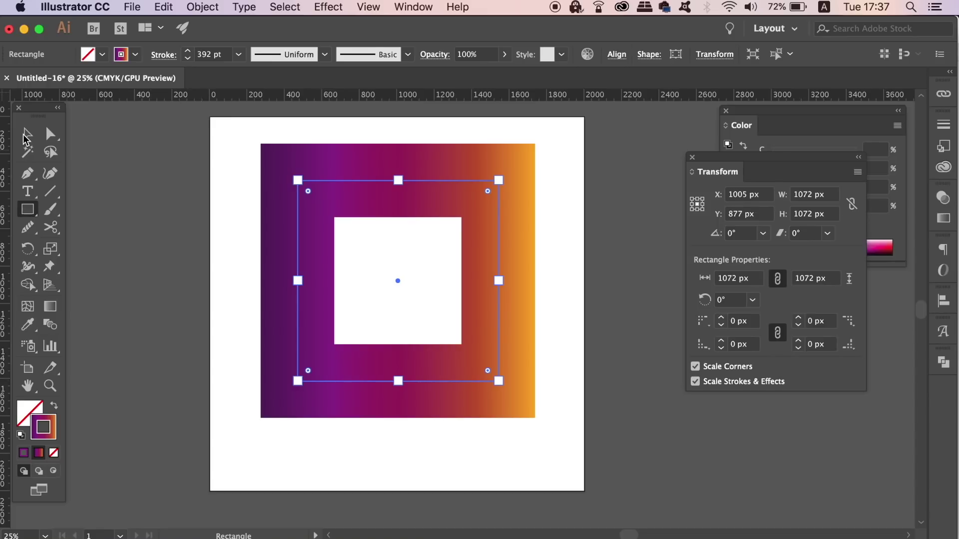
key(v)
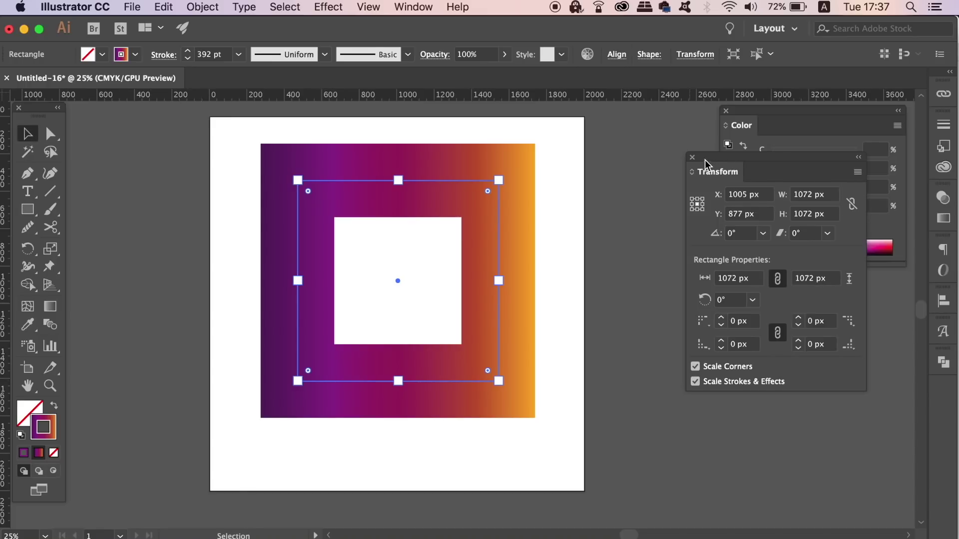
click(944, 220)
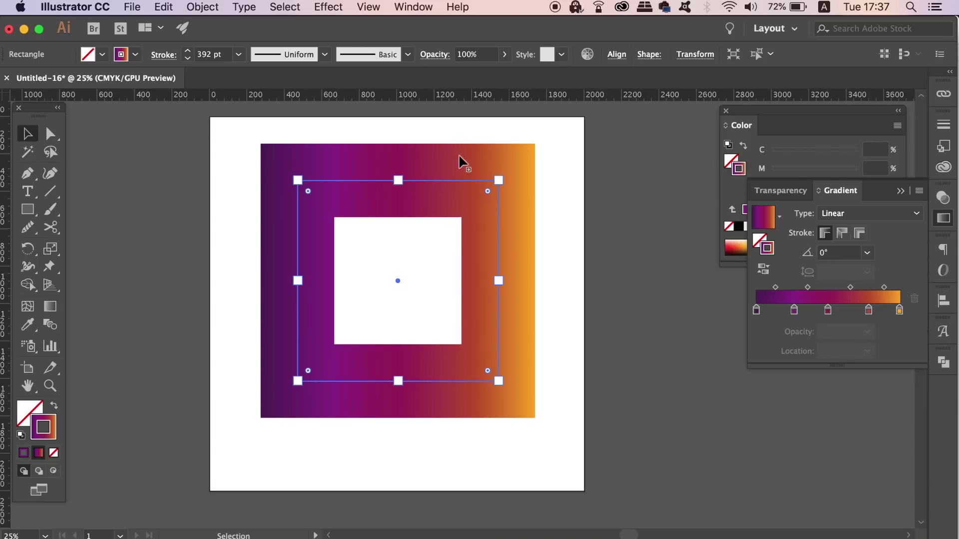
click(843, 233)
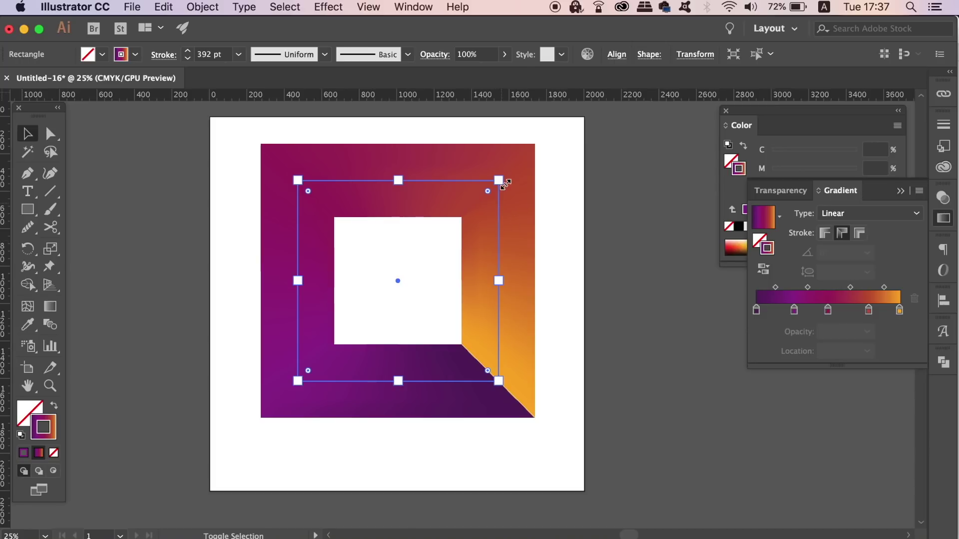
- Shrink the square to about 229 px and thicken its gradient stroke to 151 pt
drag(498, 179, 415, 262)
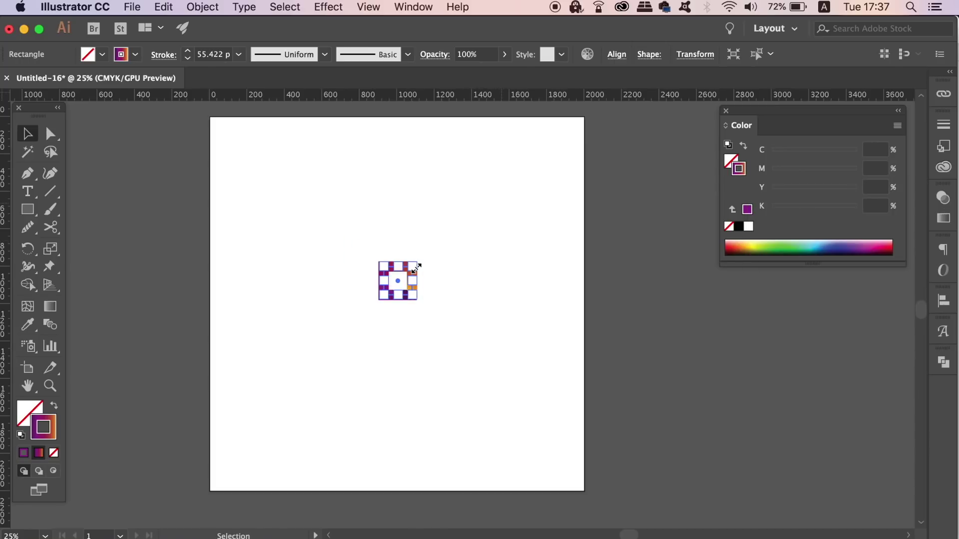
key(super+equal)
key(super+equal)
key(super+equal)
key(super+equal)
key(super+equal)
mouse_move(160, 223)
mouse_down()
mouse_move(441, 368)
mouse_move(475, 373)
mouse_up()
click(238, 54)
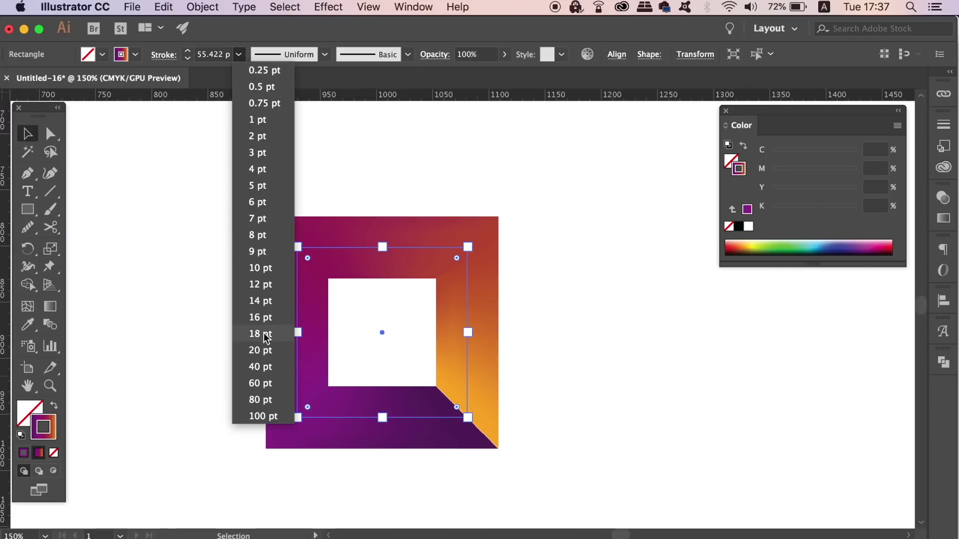
click(261, 416)
click(186, 53)
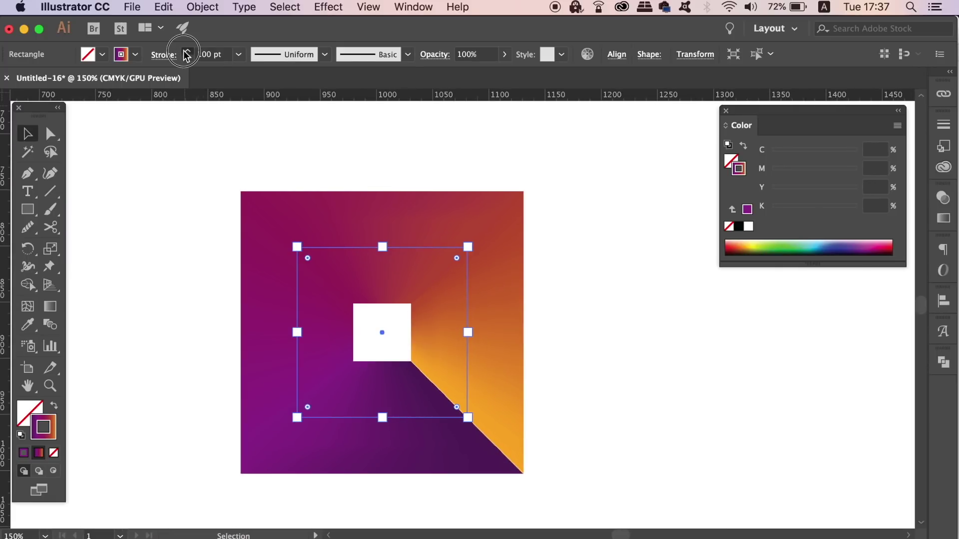
click(186, 54)
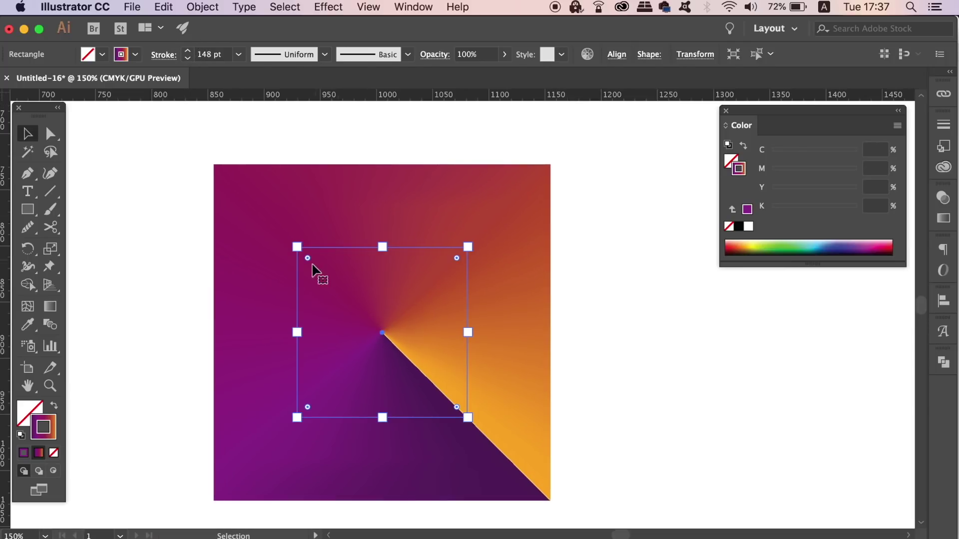
mouse_move(316, 271)
mouse_down()
mouse_move(232, 289)
mouse_move(545, 164)
mouse_up()
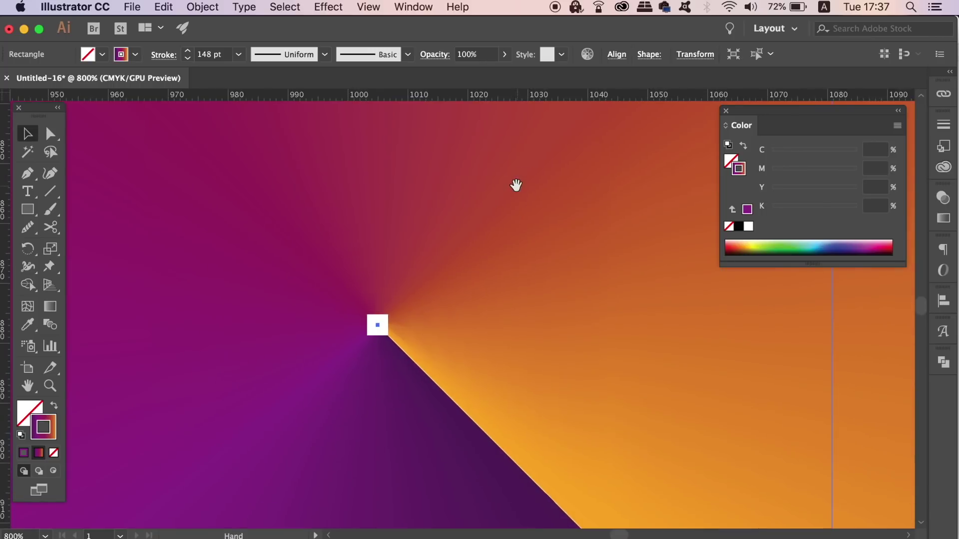
click(189, 51)
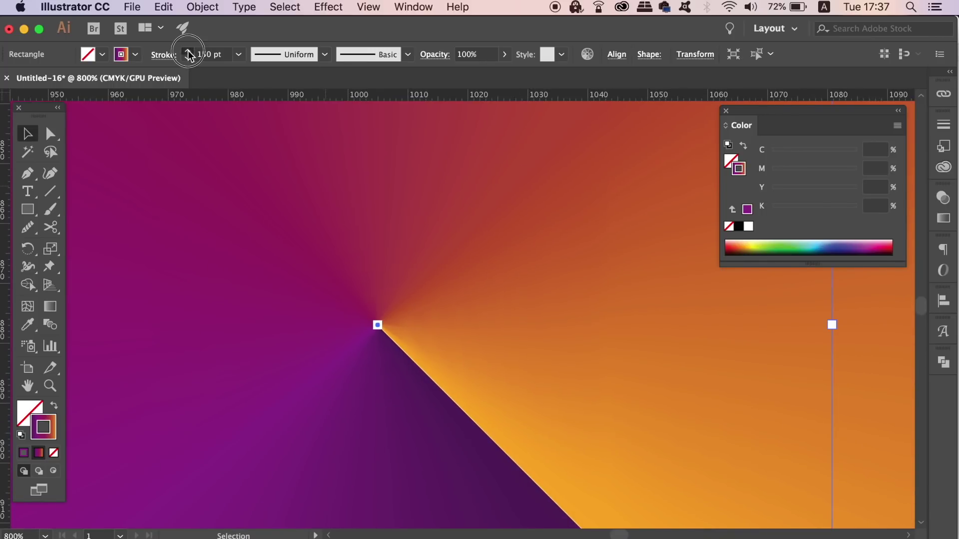
key(super+1)
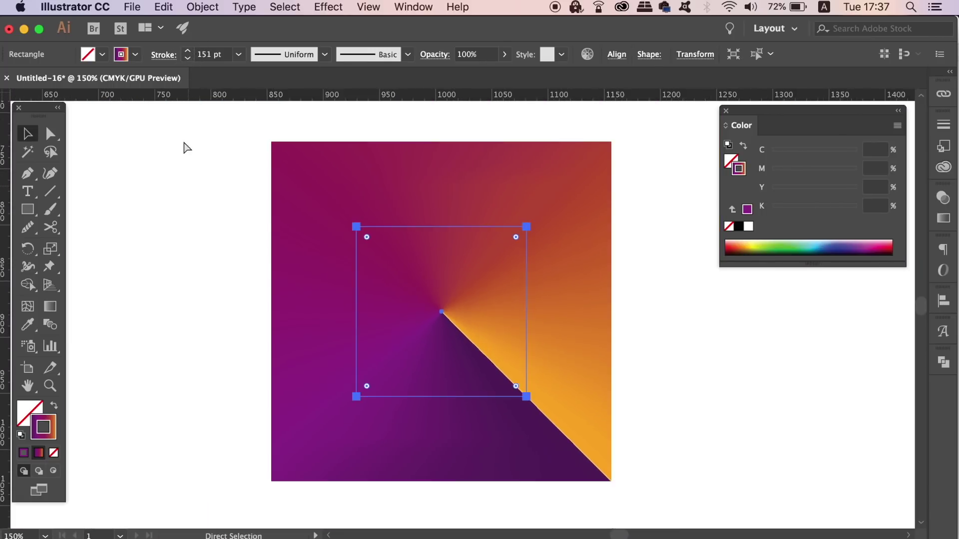
- Expand the stroke's appearance into a solid gradient square and move it up-left
click(204, 7)
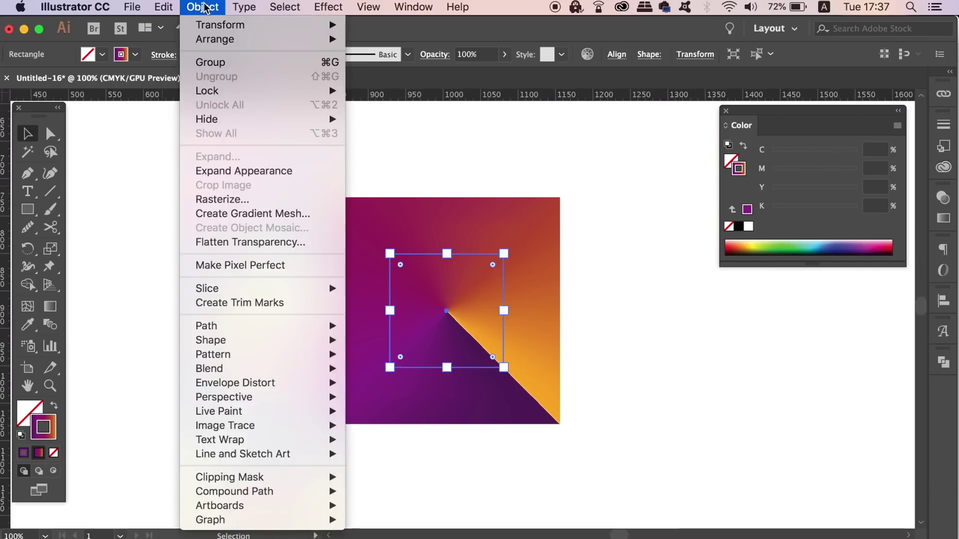
click(231, 170)
click(224, 263)
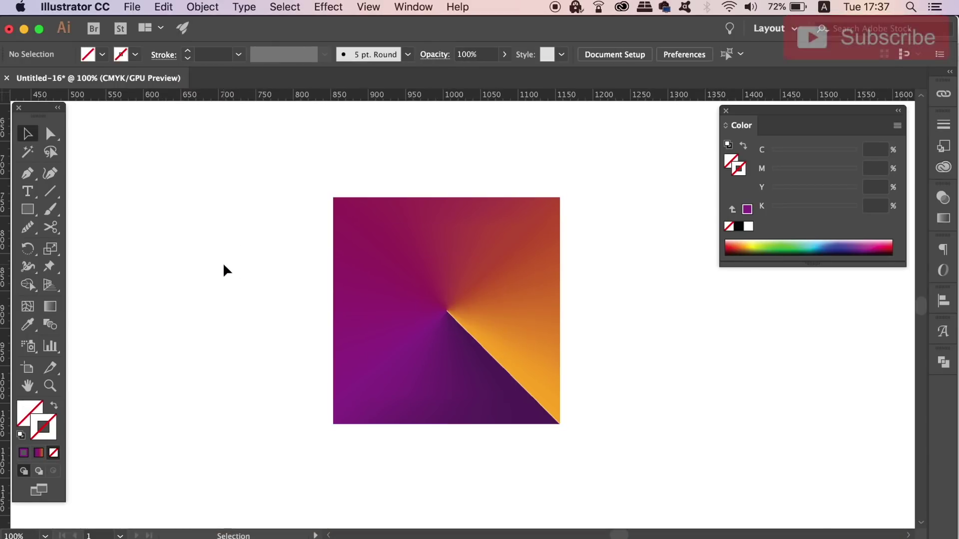
key(a)
key(super+minus)
key(super+minus)
key(super+minus)
key(super+plus)
key(super+plus)
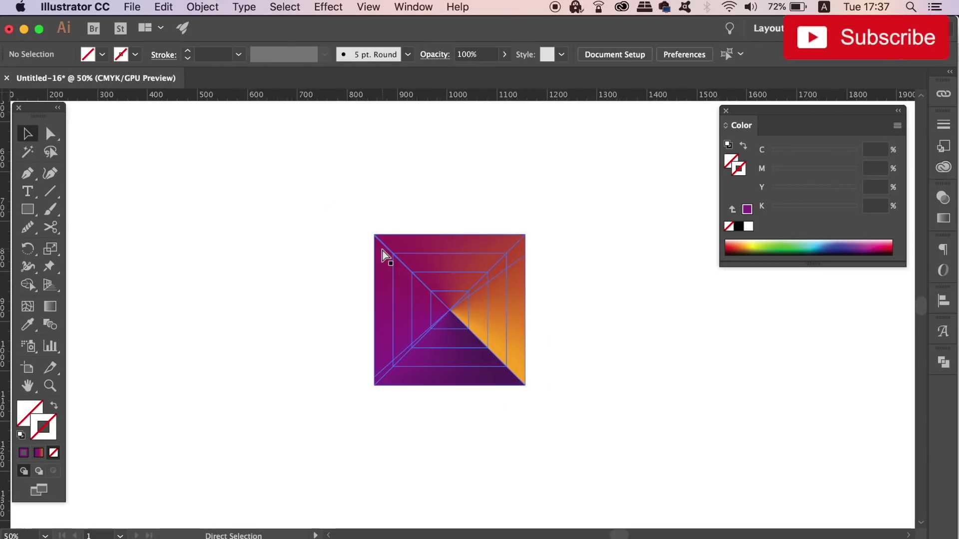
drag(448, 312, 333, 248)
- Enlarge the SATORI text to span the gradient rectangle
click(497, 325)
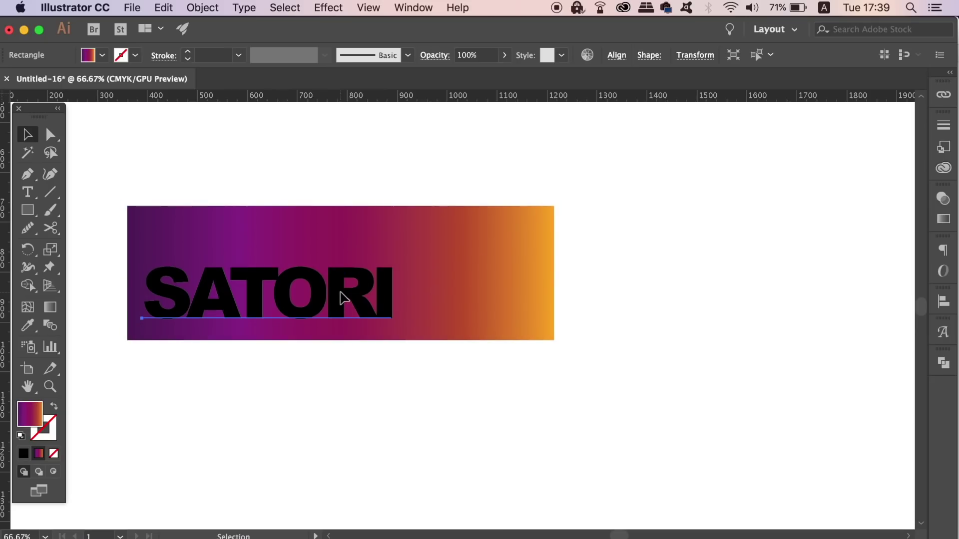
click(343, 298)
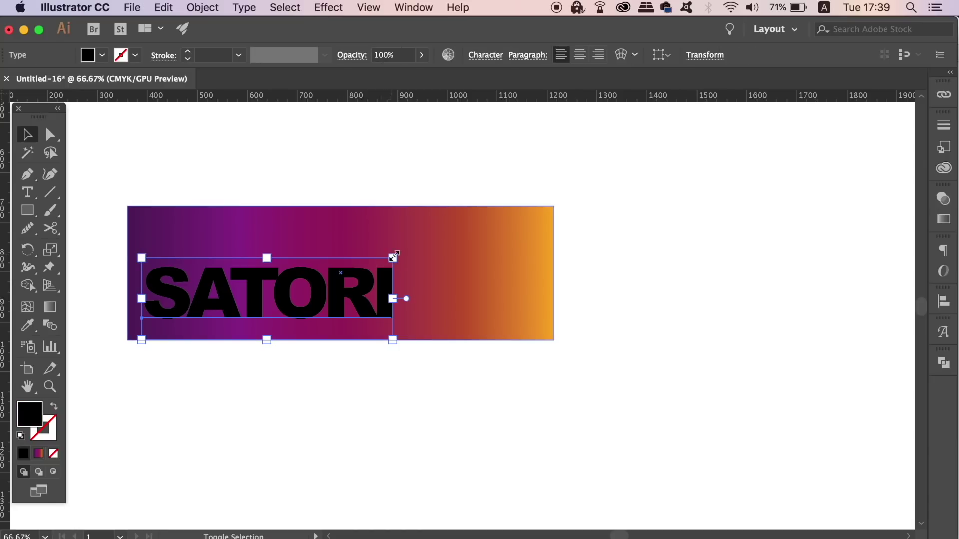
drag(392, 257, 573, 208)
click(432, 141)
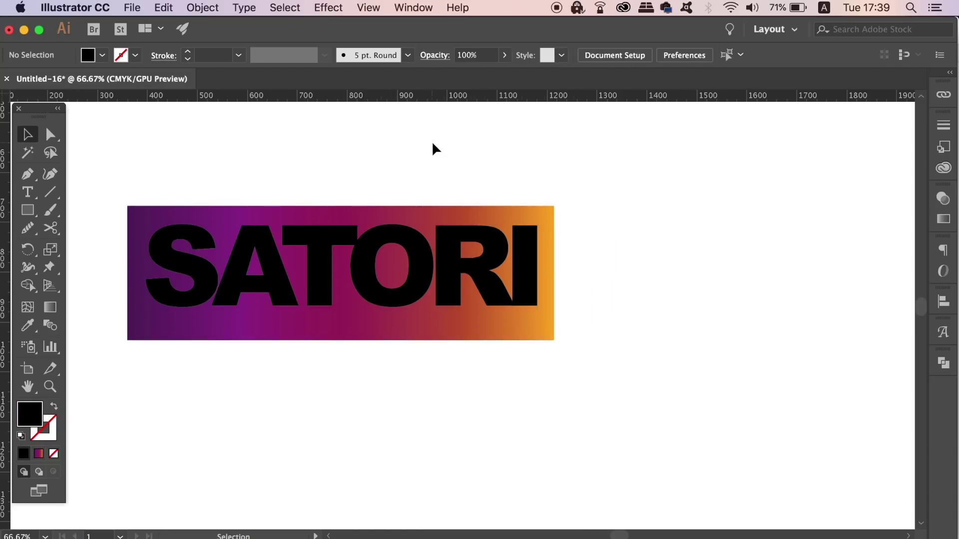
- Make a clipping mask from the SATORI text and the gradient rectangle
drag(431, 140, 520, 340)
right_click(518, 294)
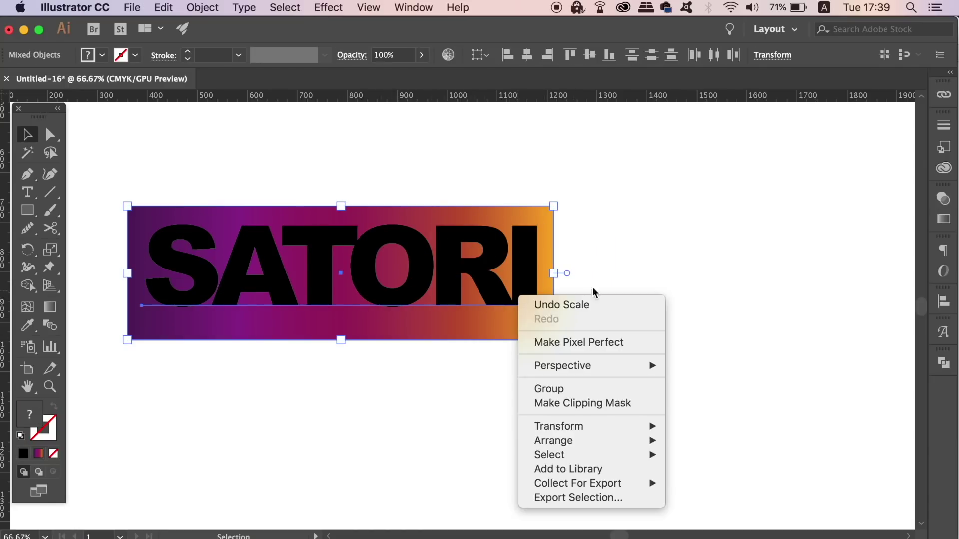
click(612, 404)
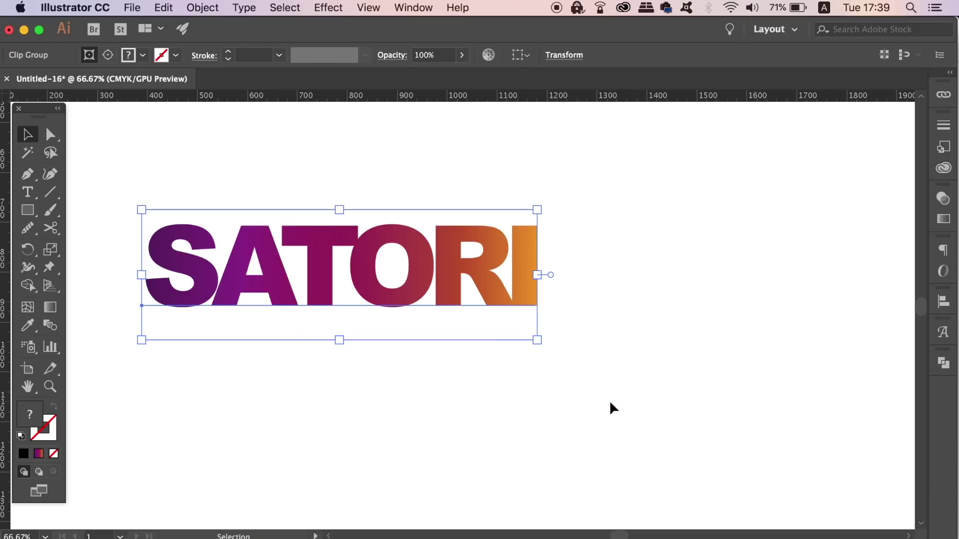
- Type 'ss' after the T in the clipped SATORI text to test editing
click(28, 192)
click(322, 242)
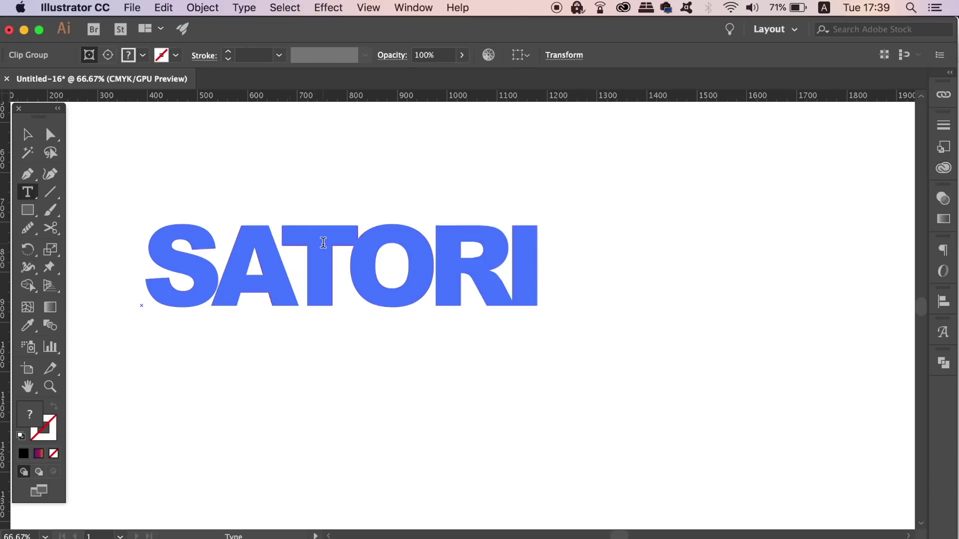
text(ss)
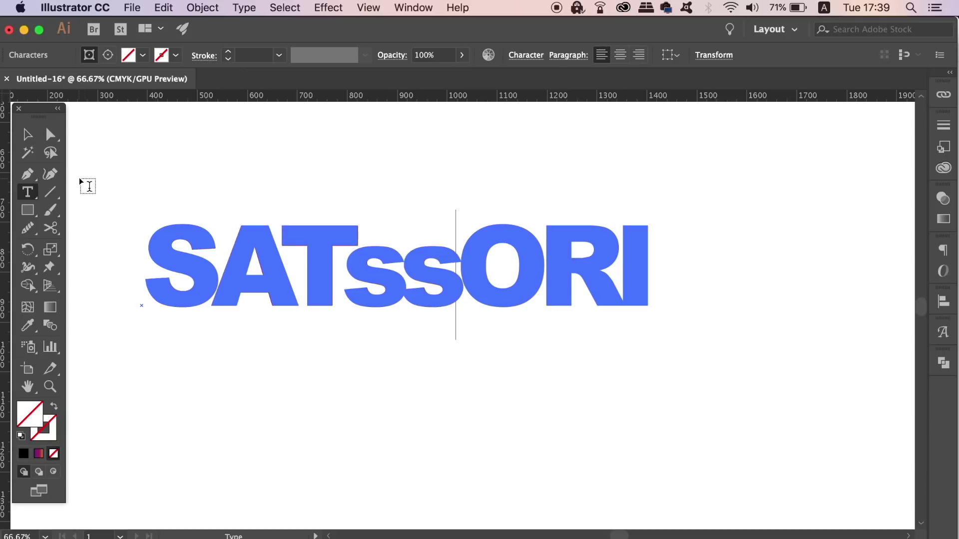
click(27, 135)
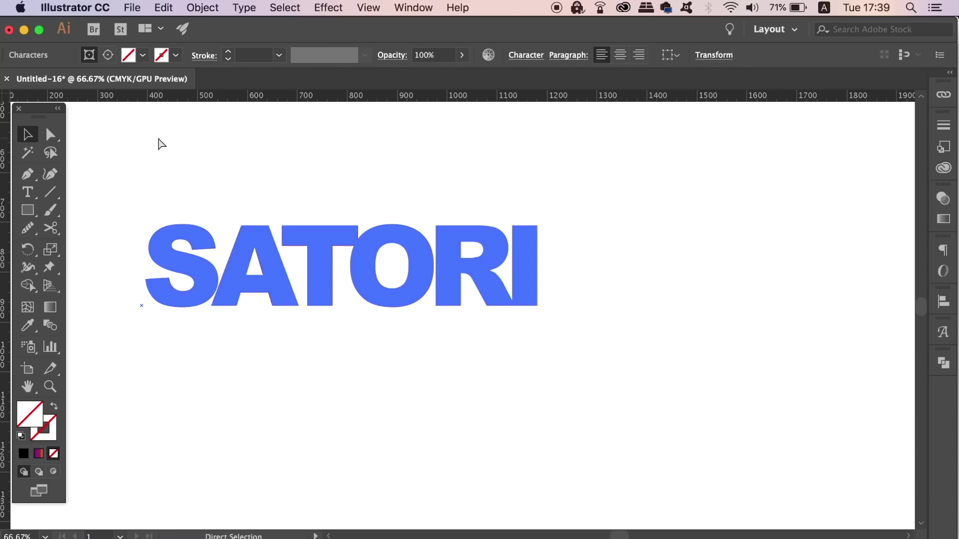
click(244, 171)
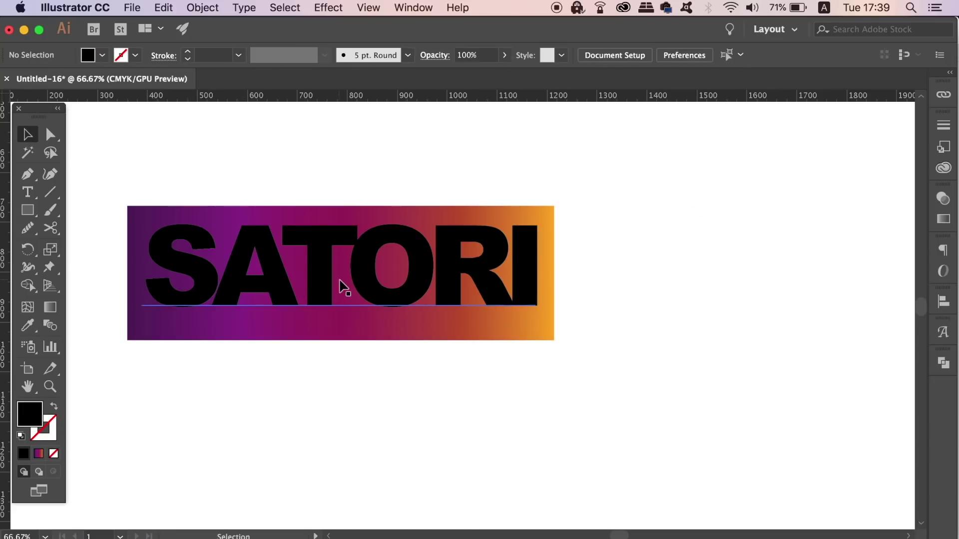
- Move the SATORI text below the rectangle and nudge the rectangle up
drag(338, 285, 426, 449)
click(647, 272)
drag(515, 280, 510, 249)
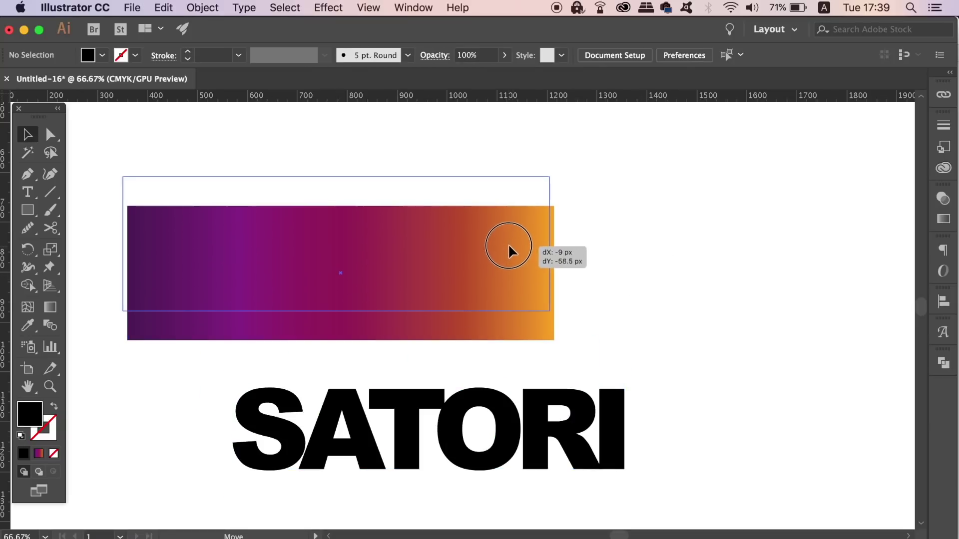
click(648, 276)
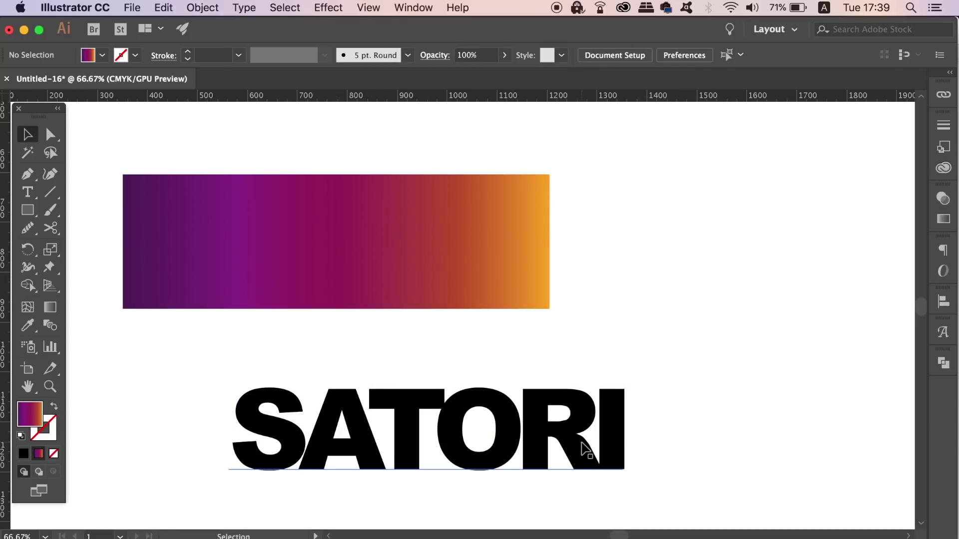
- Turn the SATORI text into a compound shape via the Pathfinder panel
click(582, 443)
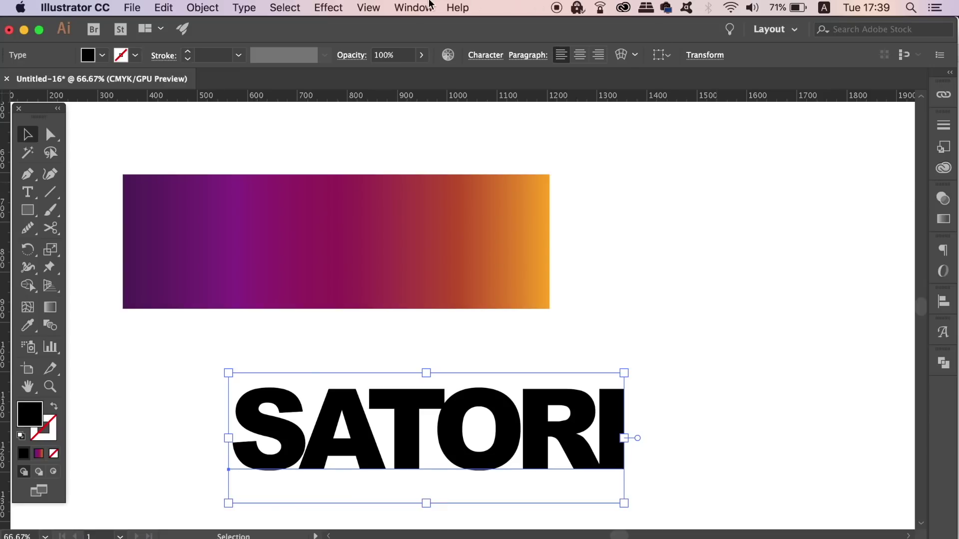
click(413, 8)
scroll(549, 399, down, 5)
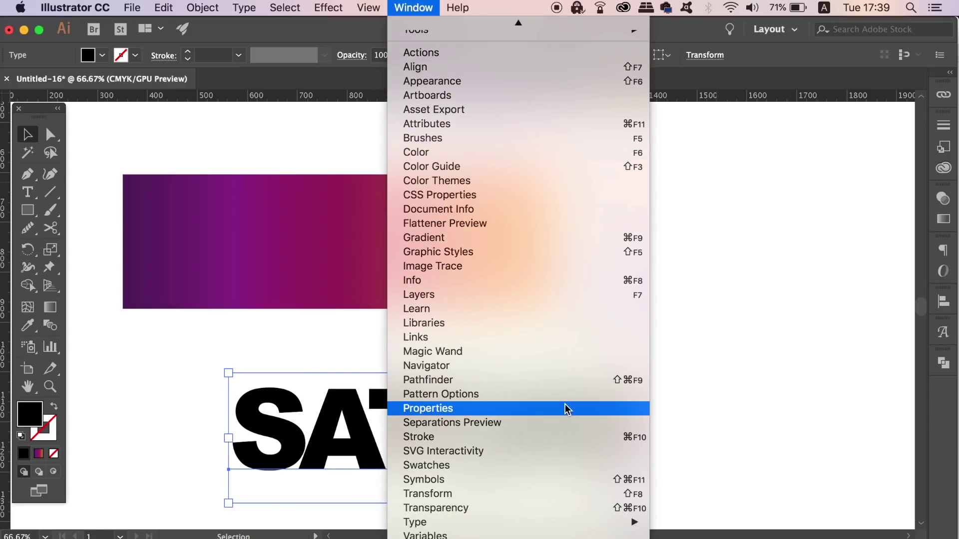
click(567, 381)
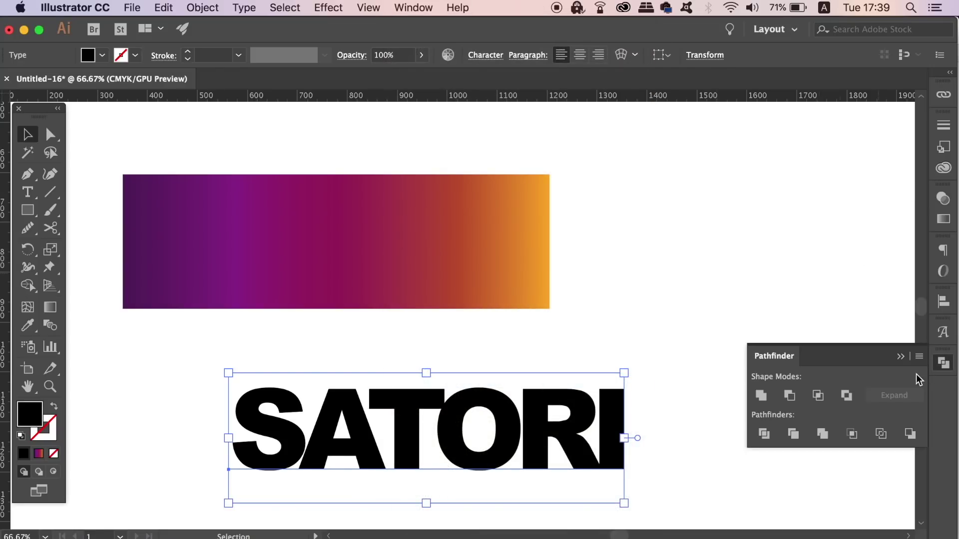
click(920, 357)
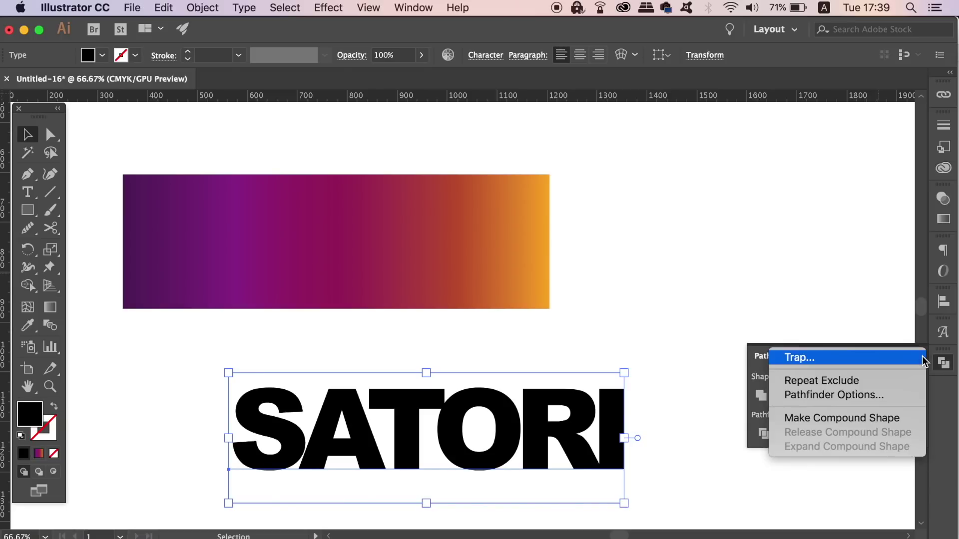
click(888, 419)
- Eyedrop the rectangle's purple-orange gradient onto the compound SATORI text
click(28, 325)
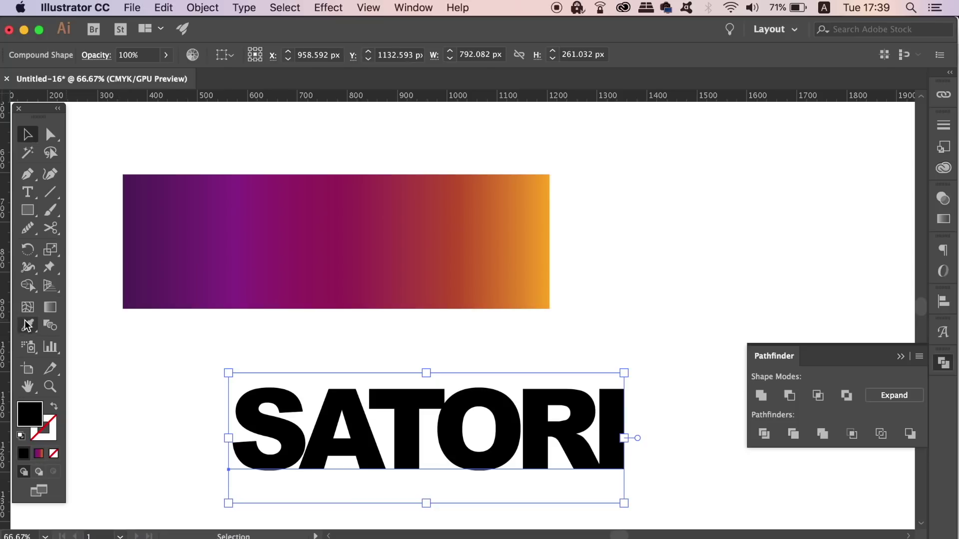
click(260, 265)
click(27, 132)
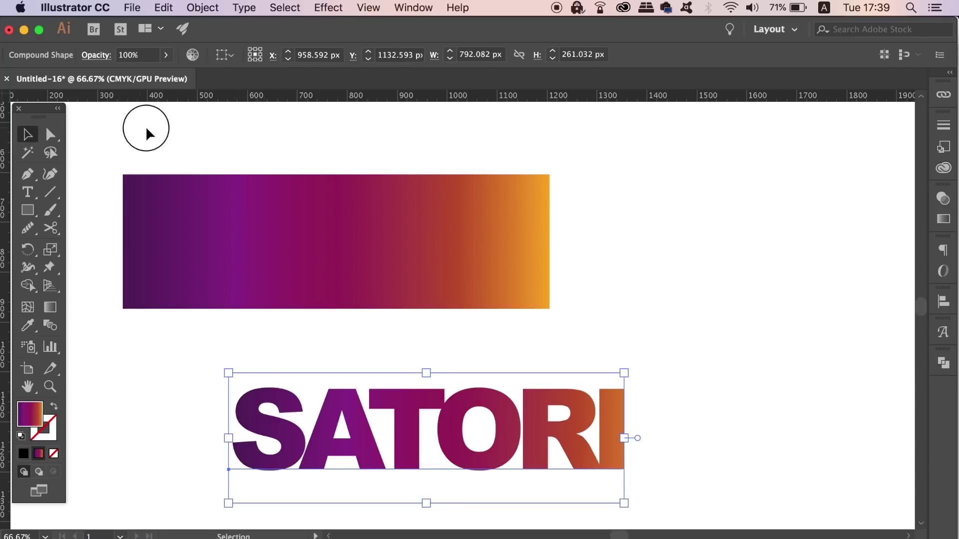
click(146, 133)
- Insert 'xxx' after the T so the text reads SATxxxORI
click(28, 195)
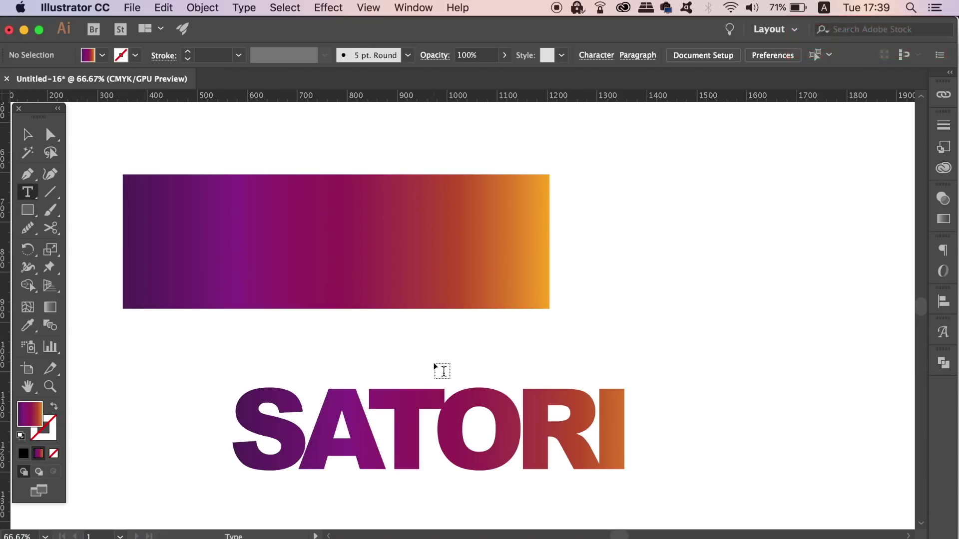
click(417, 403)
text(xxxxxx)
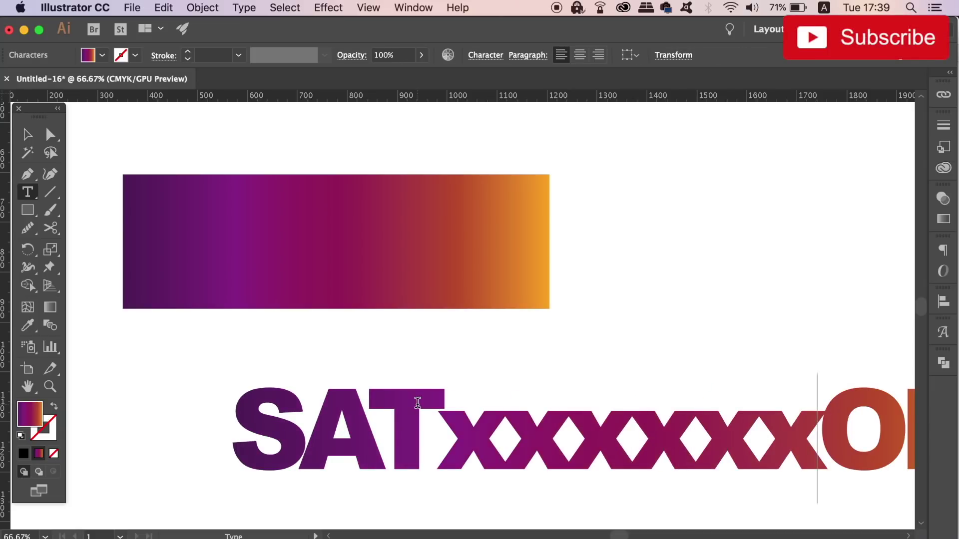
key(BackSpace)
key(BackSpace)
key(BackSpace)
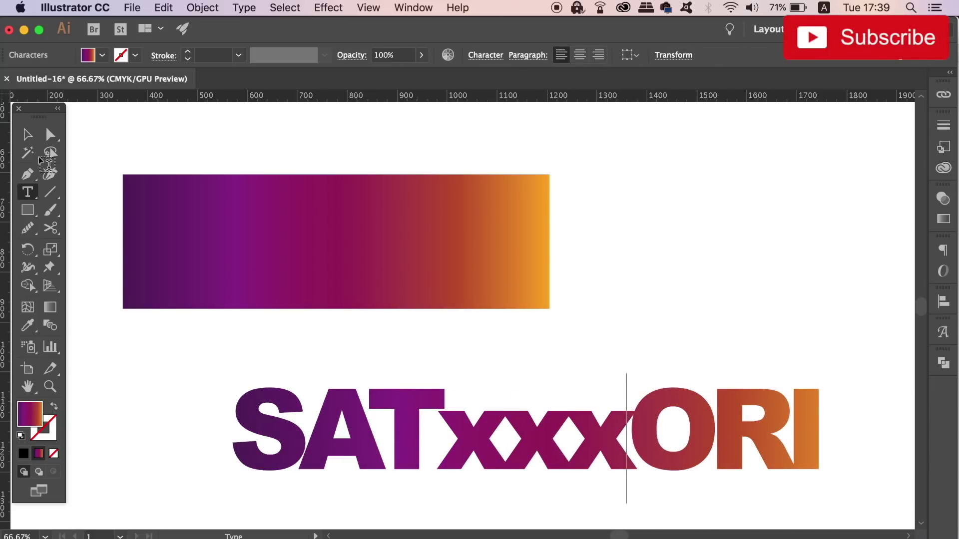
click(25, 139)
click(92, 141)
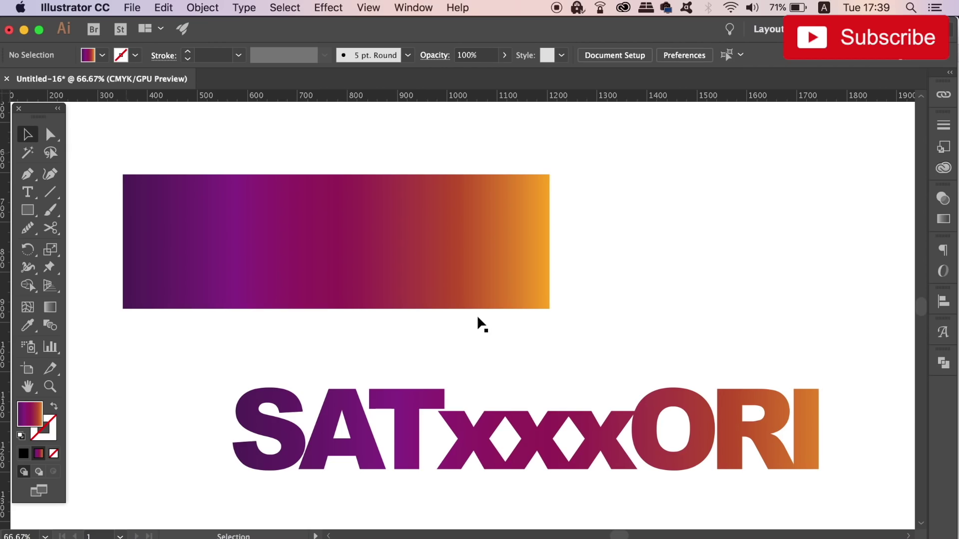